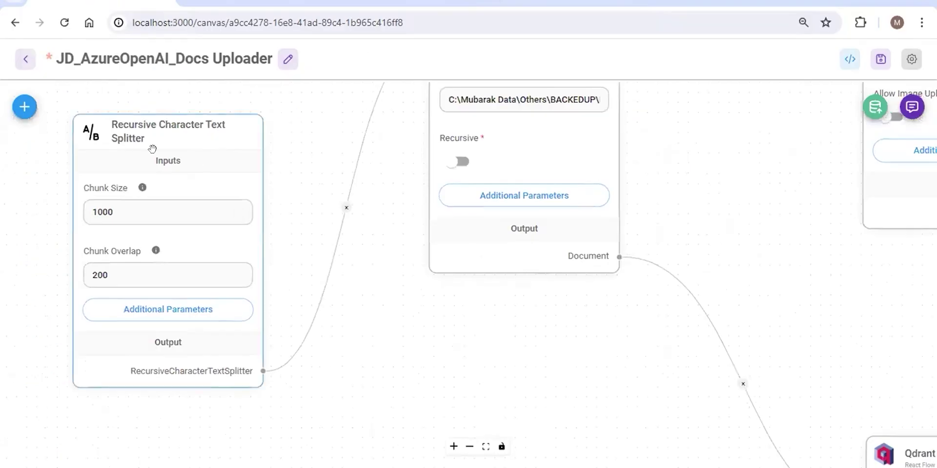
# Examine the Recursive Character Text Splitter and Folder with Files nodes in the document uploader flow
pyautogui.moveTo(210, 226)
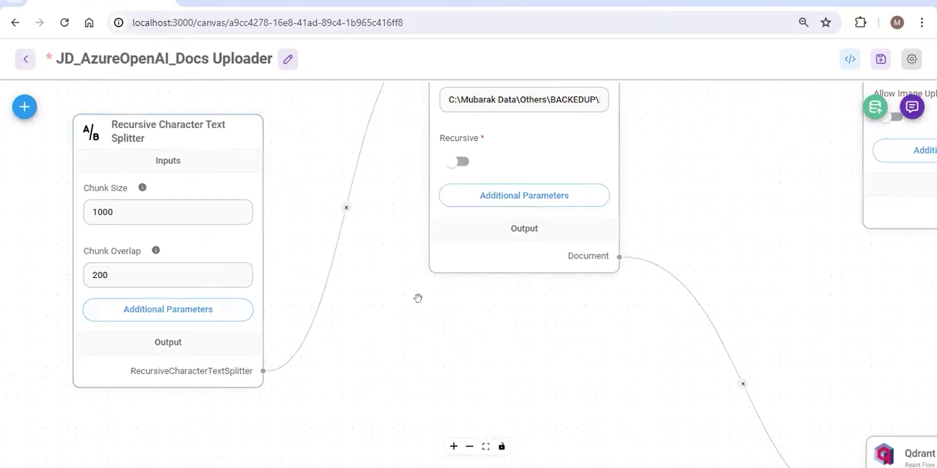
pyautogui.moveTo(393, 194); pyautogui.dragTo(176, 320)
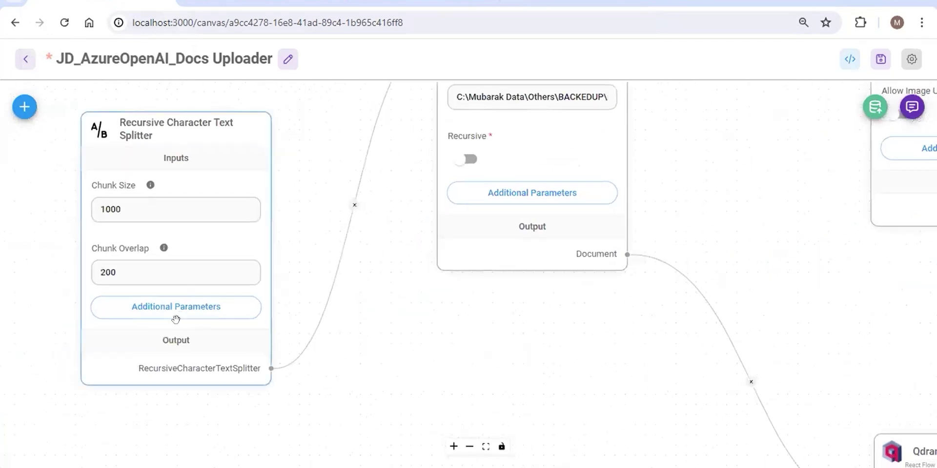
pyautogui.moveTo(537, 370); pyautogui.dragTo(401, 461)
pyautogui.moveTo(592, 205); pyautogui.dragTo(588, 254)
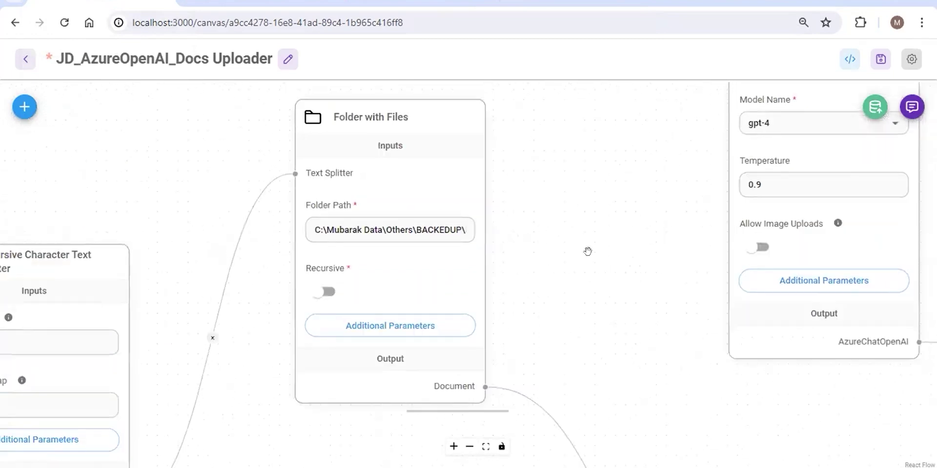
pyautogui.hotkey('alt', 'Tab')
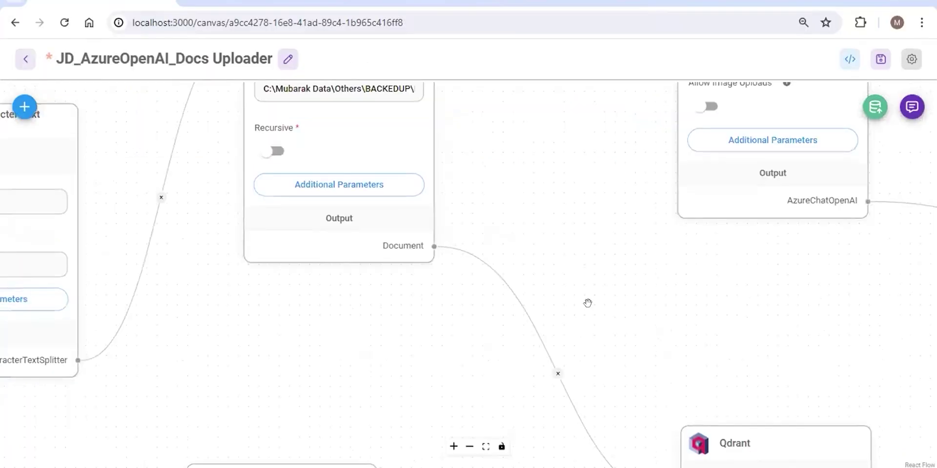
# Examine the Azure OpenAI Embeddings and Qdrant nodes and how they connect in the flow
pyautogui.moveTo(588, 303); pyautogui.dragTo(500, 143)
pyautogui.scroll(-5, 500, 143)
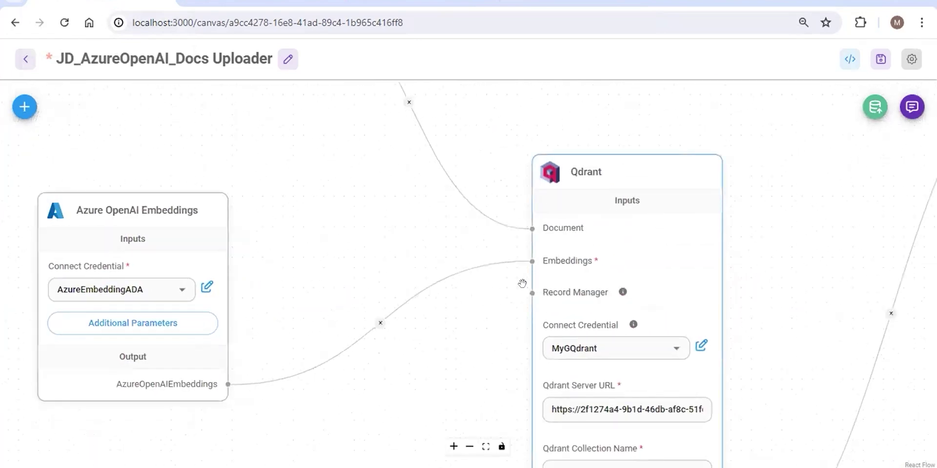
pyautogui.moveTo(425, 382); pyautogui.dragTo(406, 321)
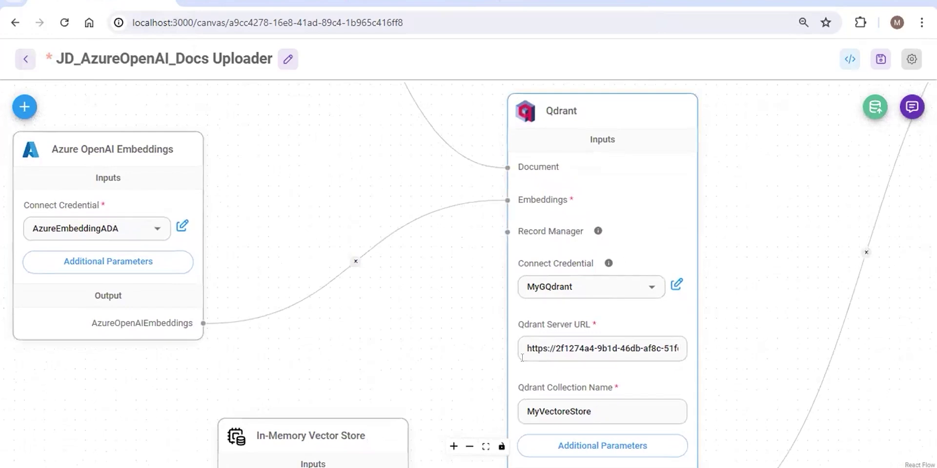
pyautogui.moveTo(371, 338); pyautogui.dragTo(396, 342)
pyautogui.moveTo(94, 317)
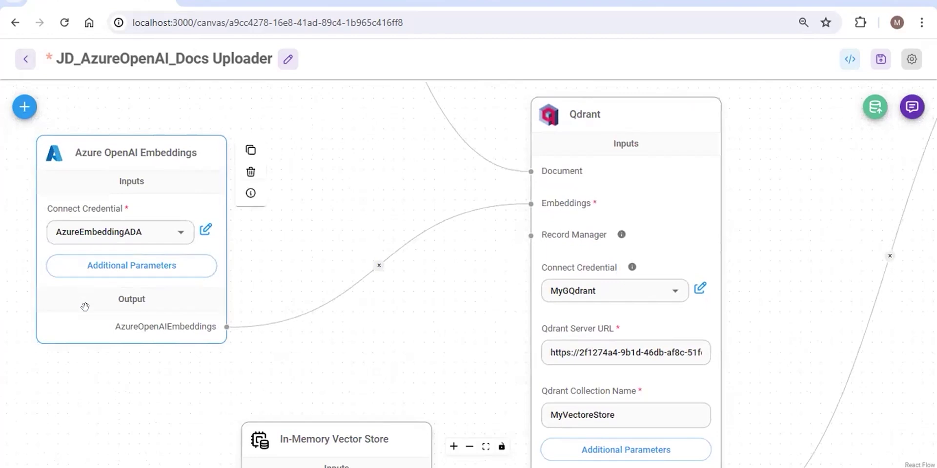
pyautogui.moveTo(309, 366); pyautogui.dragTo(229, 424)
pyautogui.hscroll(3, 565, 159)
pyautogui.scroll(-2, 520, 197)
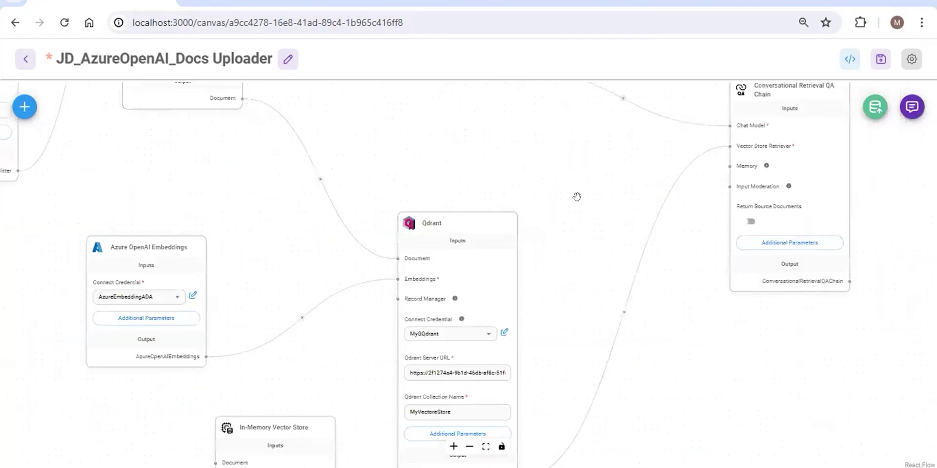
# Examine the Azure ChatOpenAI node and its link to the Conversational Retrieval QA Chain
pyautogui.hscroll(5, 373, 295)
pyautogui.scroll(3, 416, 393)
pyautogui.scroll(3, 440, 198)
pyautogui.scroll(1, 440, 198)
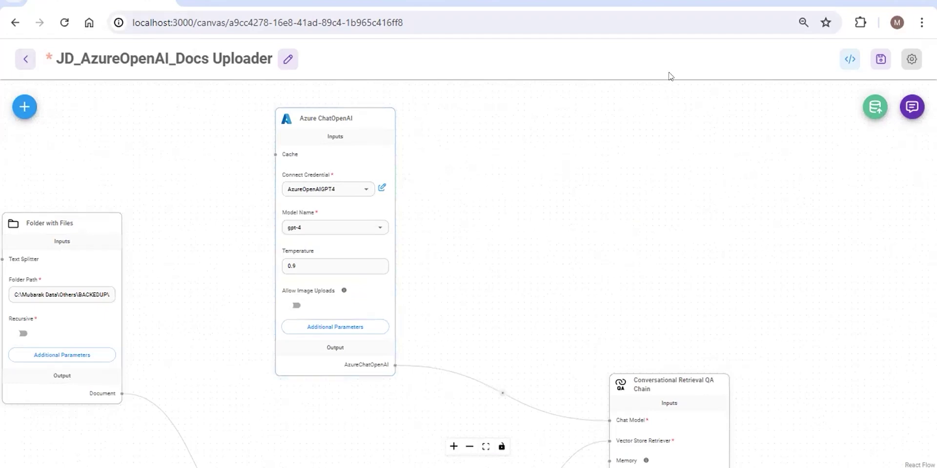
# Upsert the documents from the Folder with Files node into the Qdrant vector store
pyautogui.moveTo(561, 151); pyautogui.dragTo(633, 102)
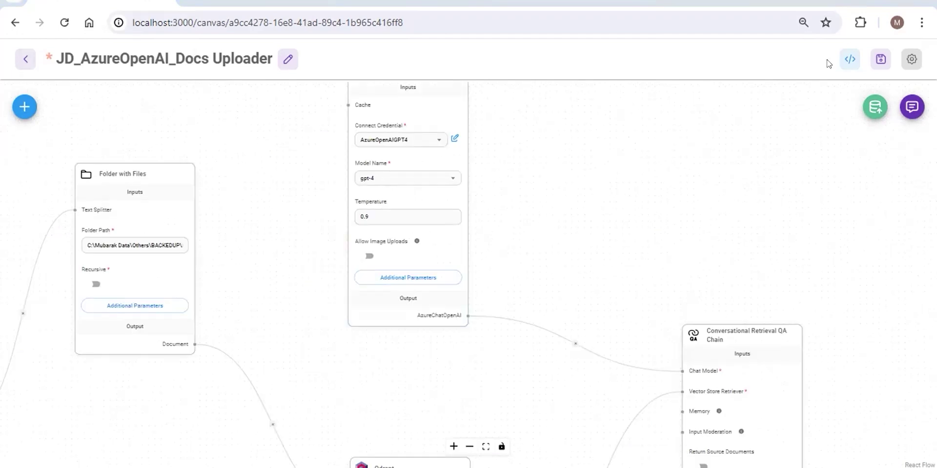
pyautogui.click(873, 106)
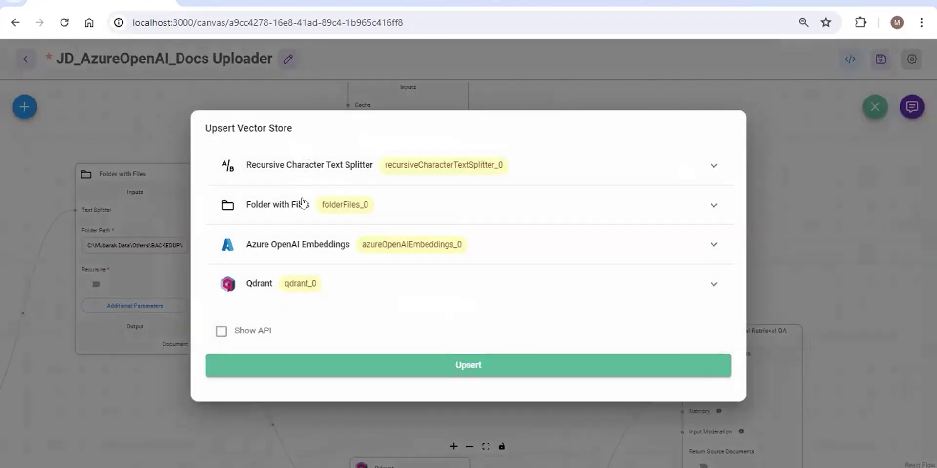
pyautogui.click(399, 371)
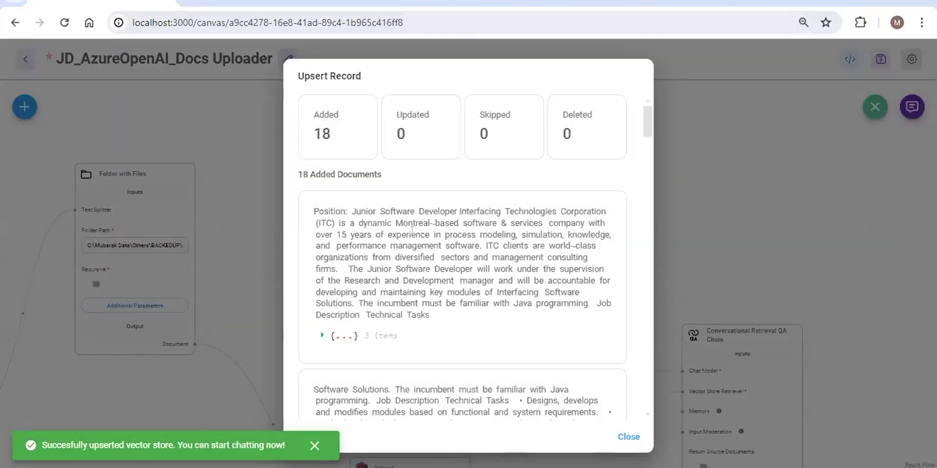
# Review the added document chunks in the upsert record, close it and return to the flow
pyautogui.moveTo(335, 206); pyautogui.dragTo(460, 207)
pyautogui.scroll(-3, 465, 215)
pyautogui.scroll(-20, 465, 215)
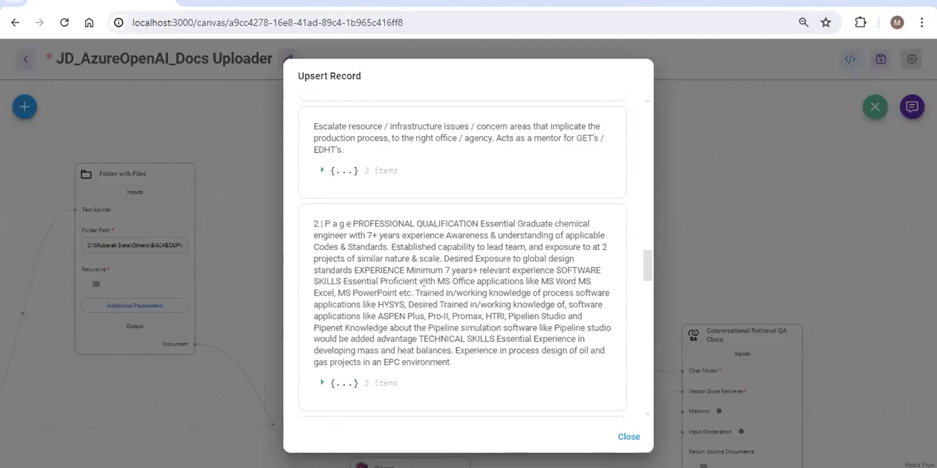
pyautogui.scroll(-5, 413, 296)
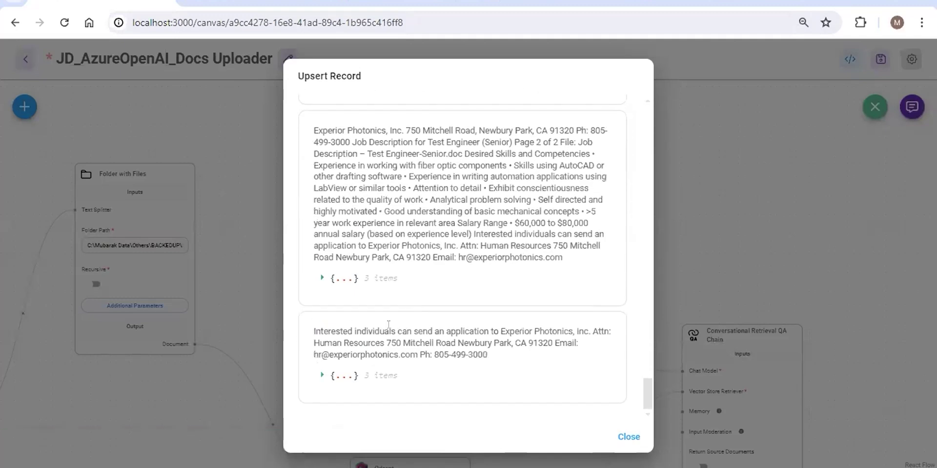
pyautogui.scroll(5, 389, 312)
pyautogui.scroll(5, 388, 252)
pyautogui.scroll(5, 388, 252)
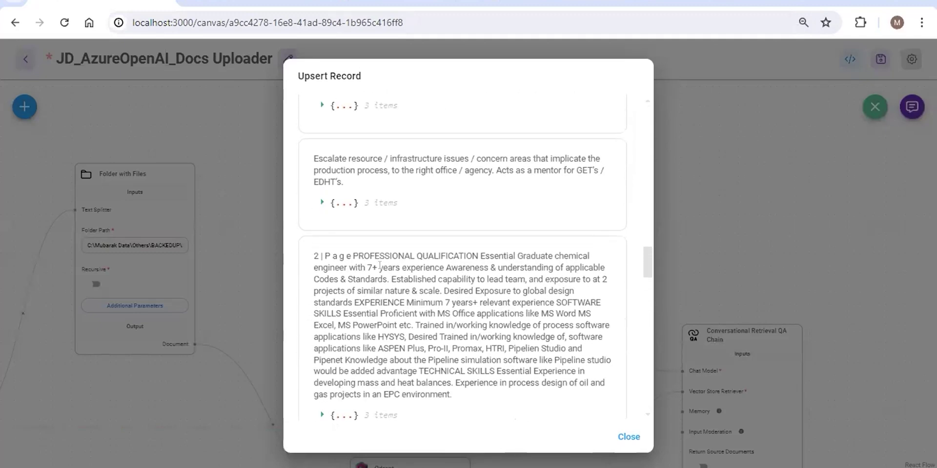
pyautogui.scroll(5, 379, 265)
pyautogui.scroll(10, 379, 264)
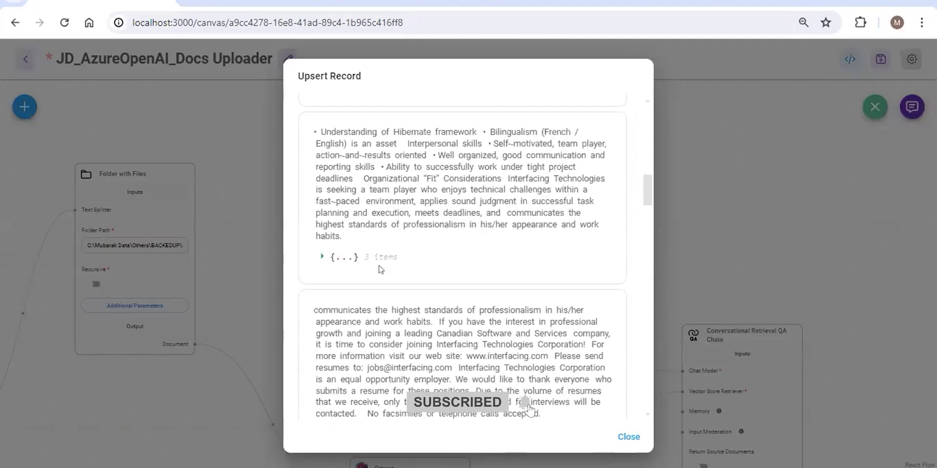
pyautogui.scroll(15, 380, 270)
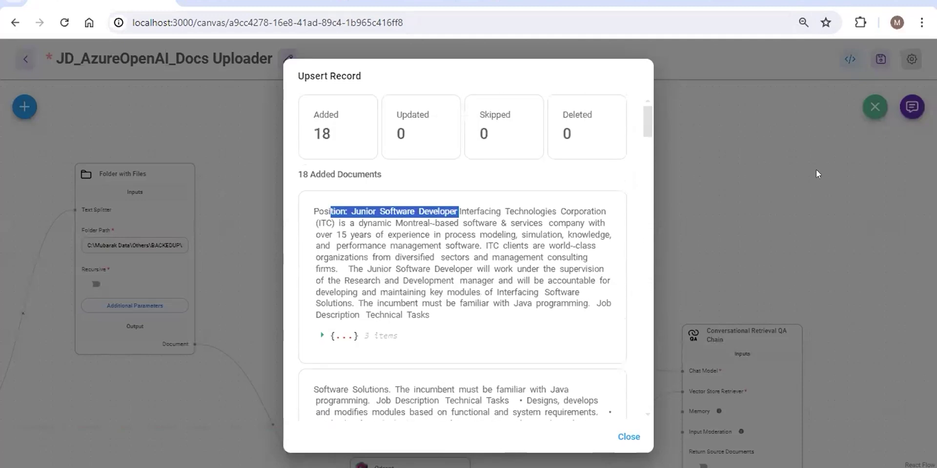
pyautogui.click(818, 173)
pyautogui.scroll(-3, 610, 269)
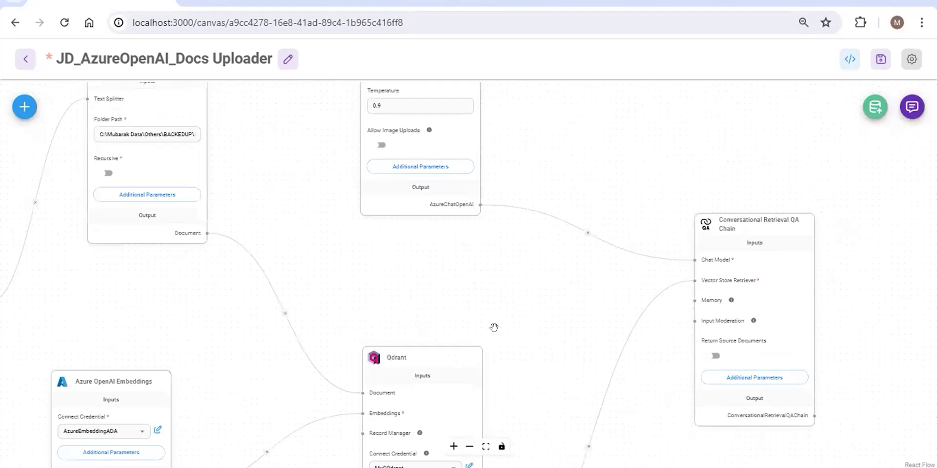
pyautogui.scroll(-2, 494, 327)
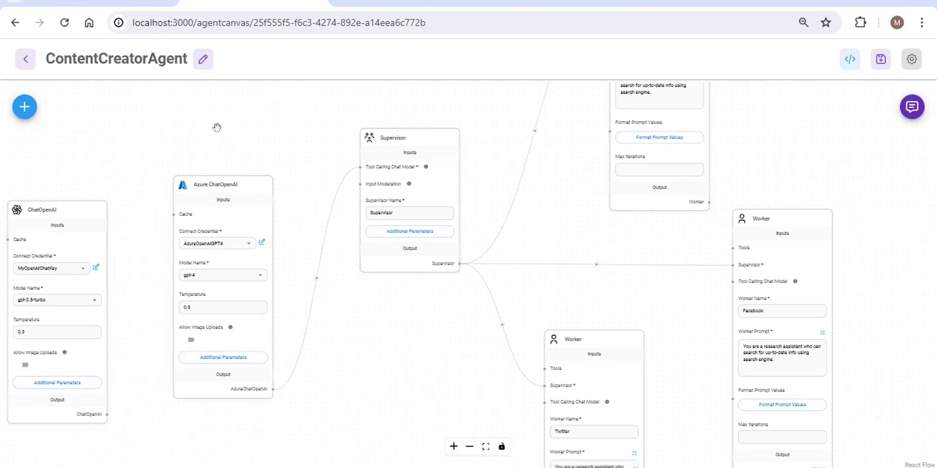
# Examine the Azure ChatOpenAI and Supervisor nodes in the ContentCreatorAgent flow
pyautogui.scroll(2, 304, 363)
pyautogui.hscroll(1, 305, 362)
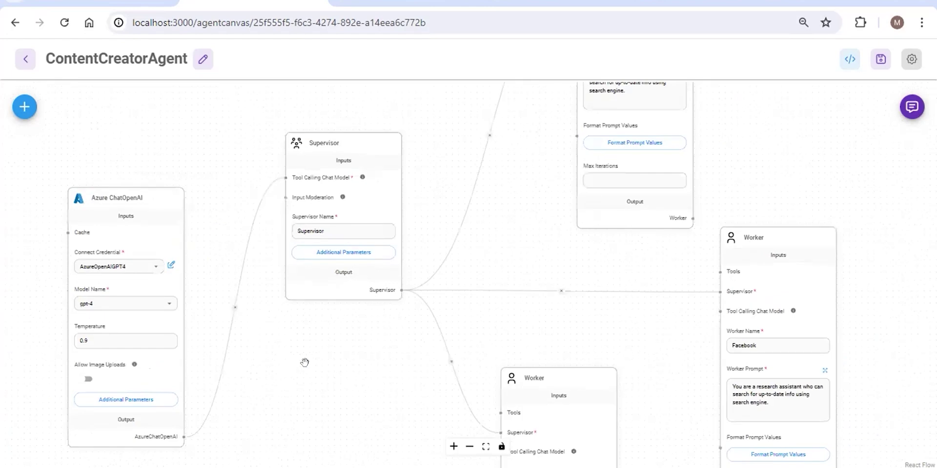
pyautogui.hscroll(1, 305, 363)
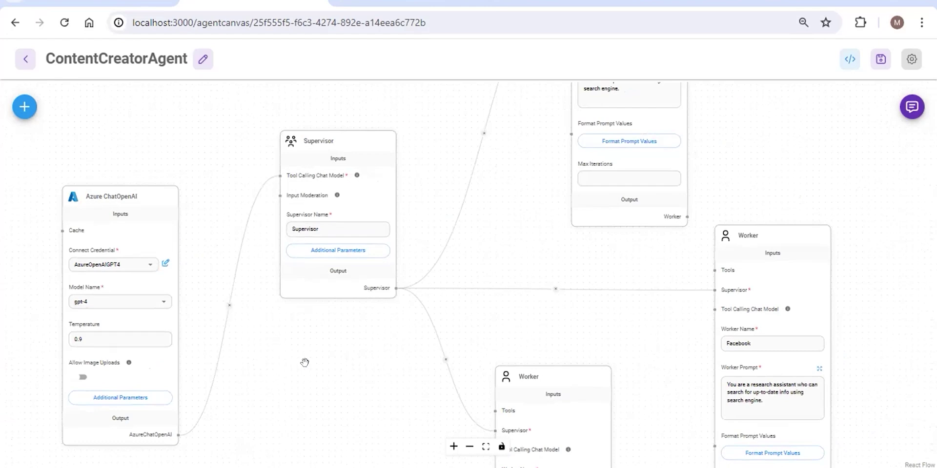
pyautogui.moveTo(97, 192)
pyautogui.moveTo(318, 349); pyautogui.dragTo(282, 417)
pyautogui.moveTo(254, 293)
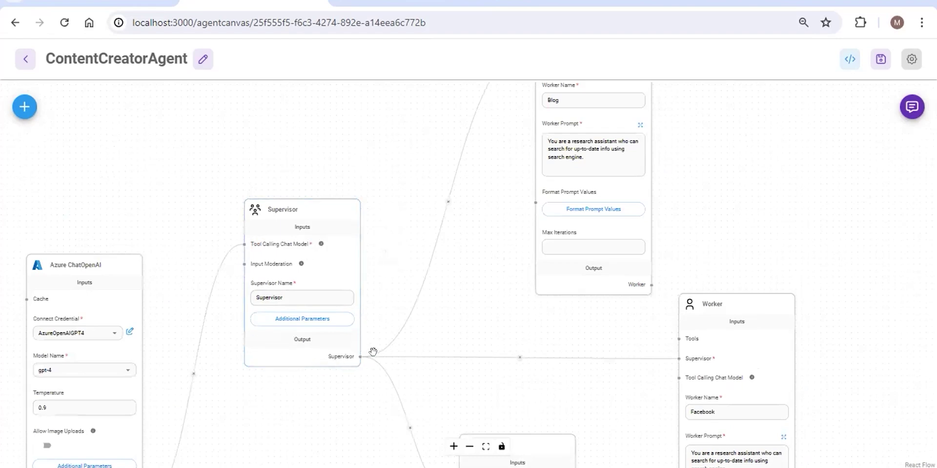
# Examine how the Supervisor node connects to the Blog worker
pyautogui.moveTo(383, 111); pyautogui.dragTo(213, 275)
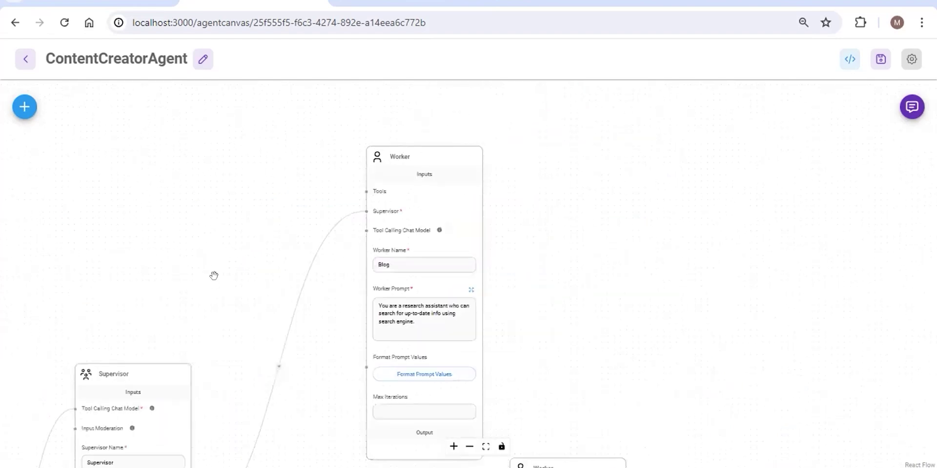
pyautogui.scroll(-2, 195, 184)
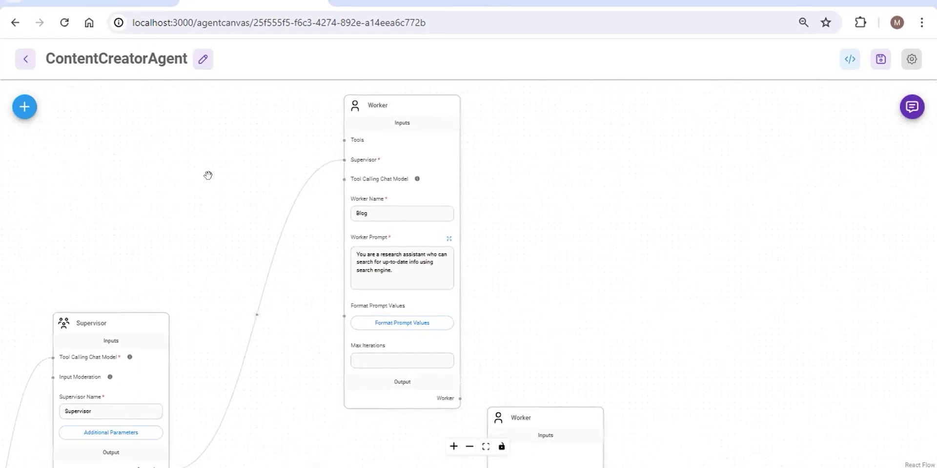
pyautogui.scroll(-2, 252, 176)
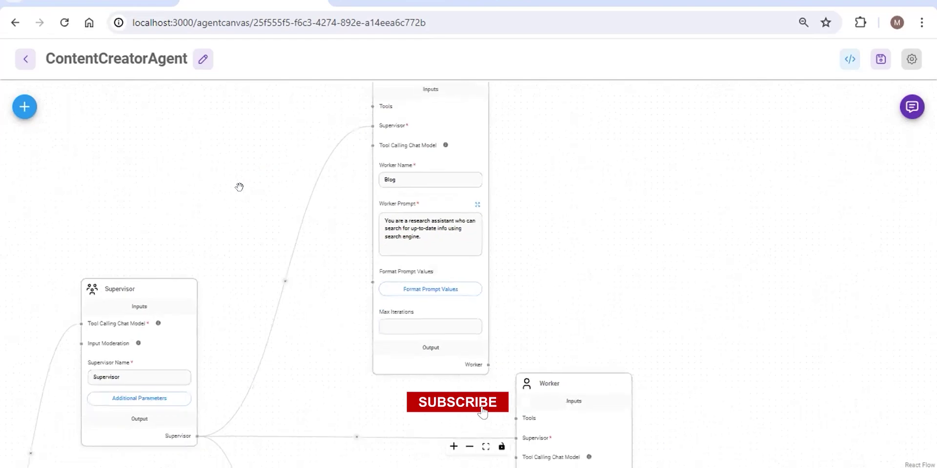
pyautogui.moveTo(86, 293)
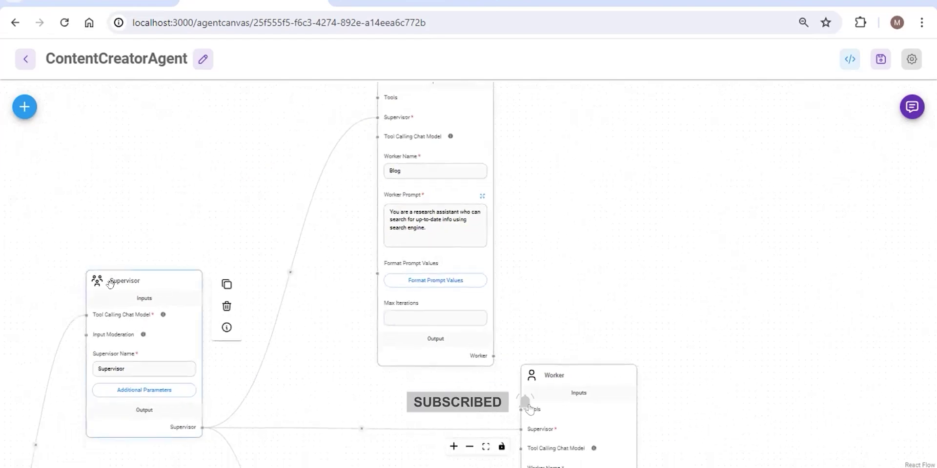
pyautogui.moveTo(210, 151); pyautogui.dragTo(192, 209)
pyautogui.scroll(-3, 193, 210)
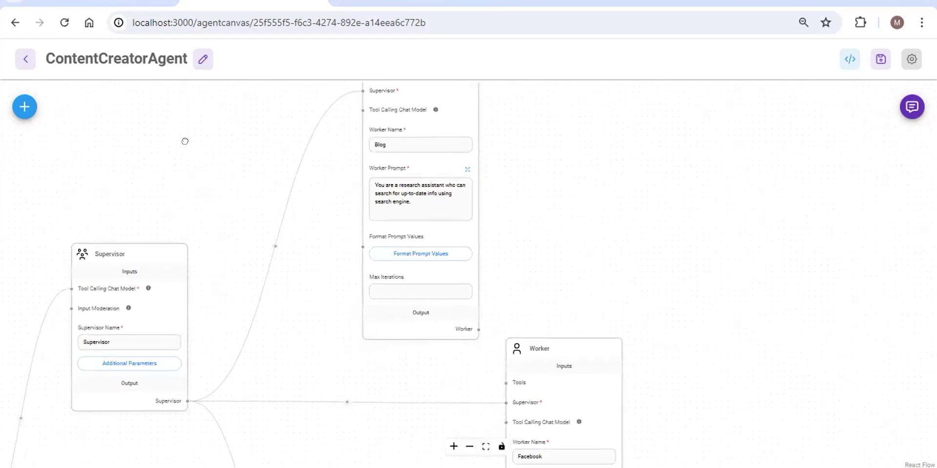
pyautogui.scroll(1, 165, 177)
# Examine the names and prompts of the Blog, Facebook and Twitter workers
pyautogui.moveTo(387, 150)
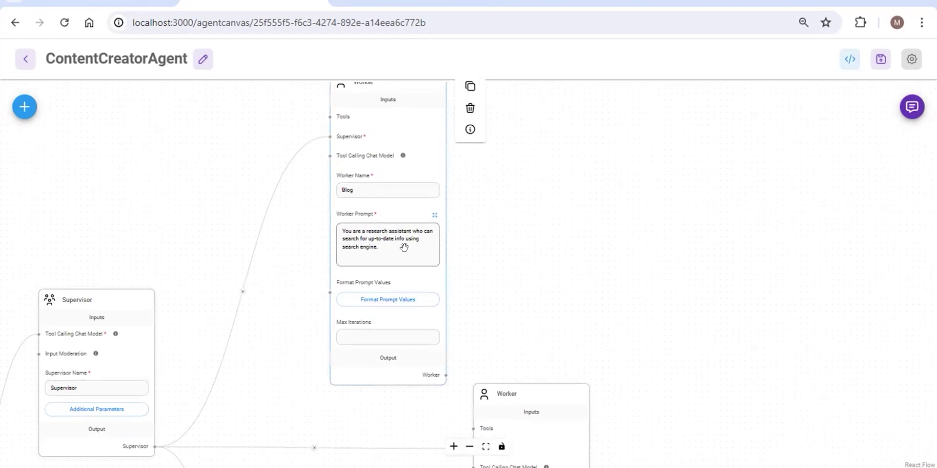
pyautogui.scroll(-10, 570, 185)
pyautogui.scroll(-4, 670, 371)
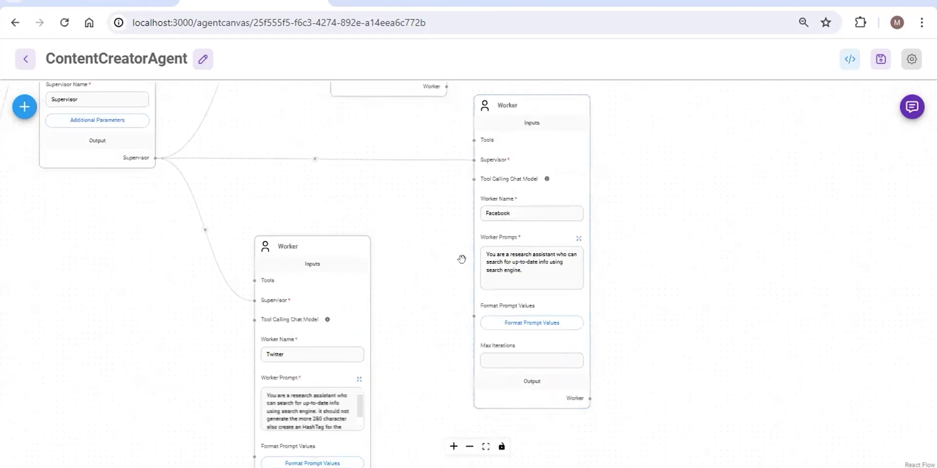
pyautogui.moveTo(521, 225)
pyautogui.scroll(-5, 414, 199)
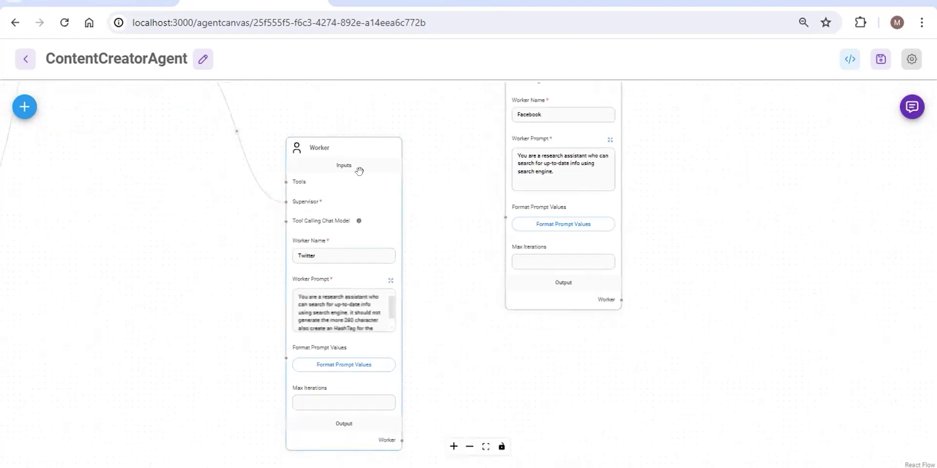
pyautogui.moveTo(298, 163)
# Ask the agent in the expanded chat "Create an Twitter Post for the Job Opening for Senior Software Engineer?" and read the Twitter worker's reply
pyautogui.click(907, 107)
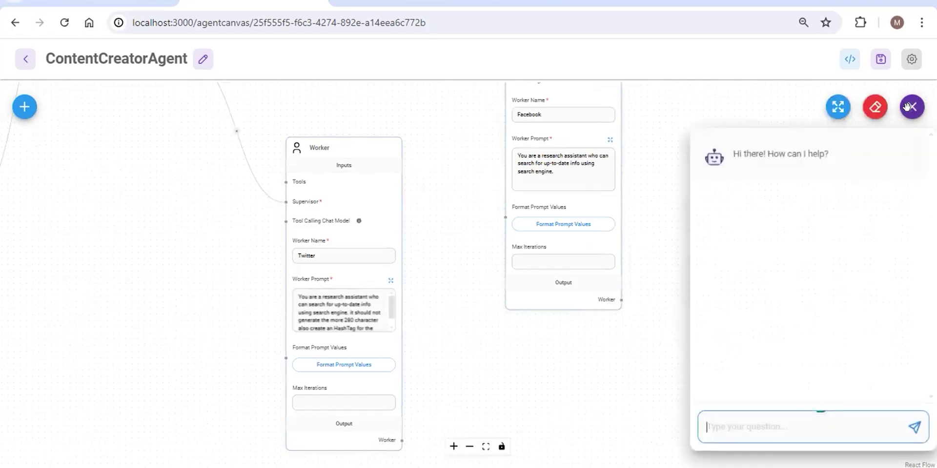
pyautogui.click(837, 110)
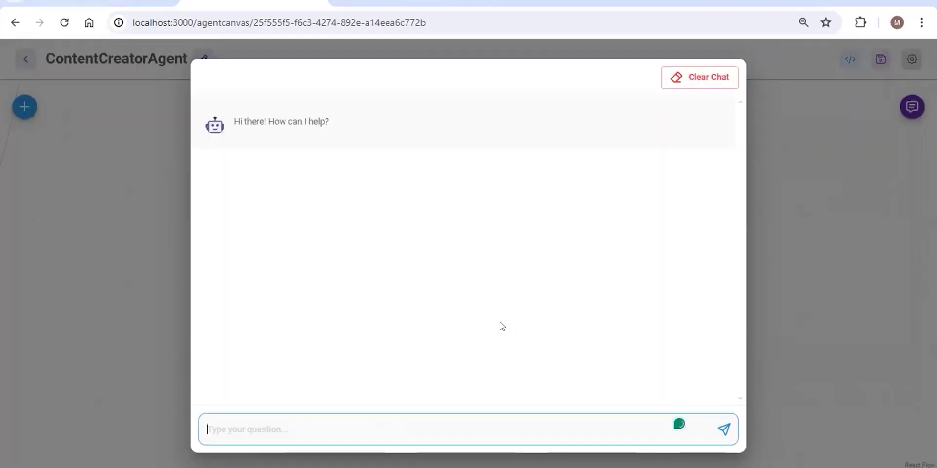
pyautogui.click(228, 424)
pyautogui.write('Create an Twitter Post for the Job Opening for Senior Software Engineer?')
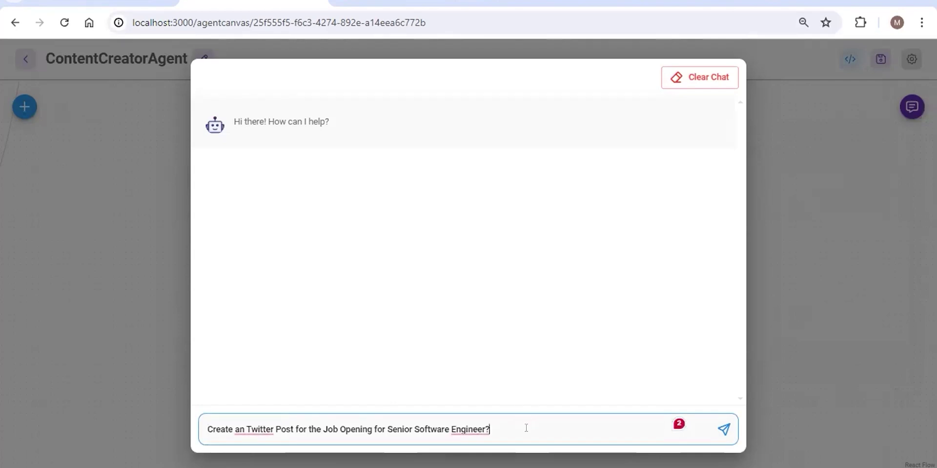
pyautogui.press('Return')
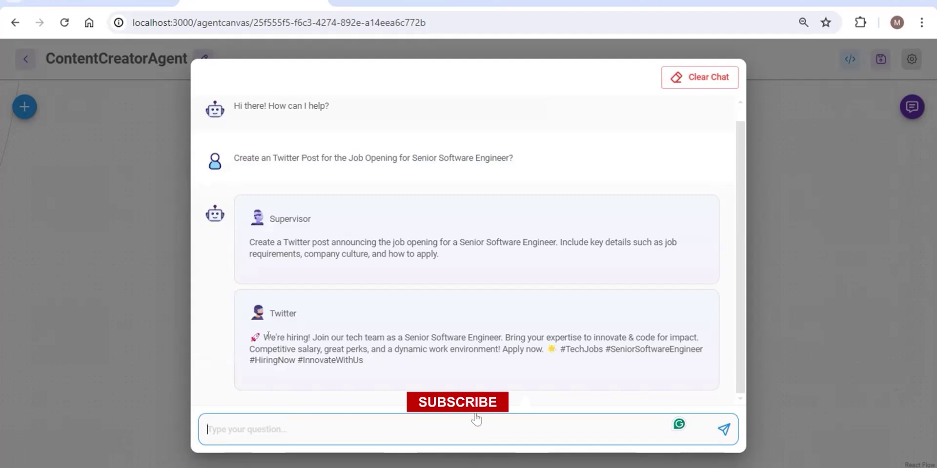
pyautogui.moveTo(364, 361); pyautogui.dragTo(246, 329)
pyautogui.click(388, 360)
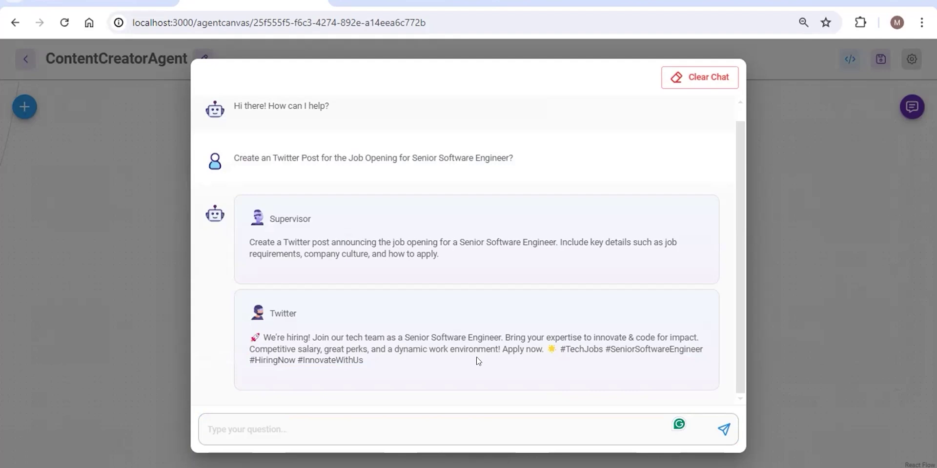
# Ask the agent in the expanded chat "Create an Blog for an Latest AI technologies?"
pyautogui.moveTo(557, 349); pyautogui.dragTo(577, 367)
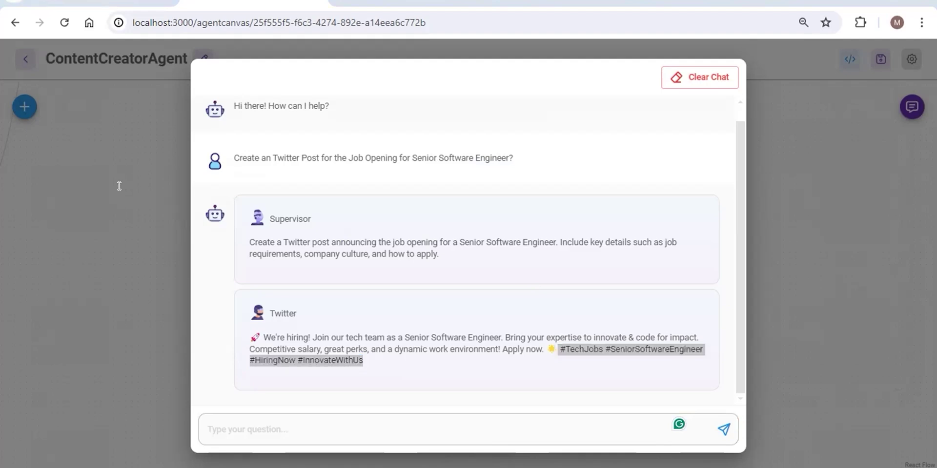
pyautogui.click(250, 427)
pyautogui.write('Create an Blog for an Latest AI technologies?')
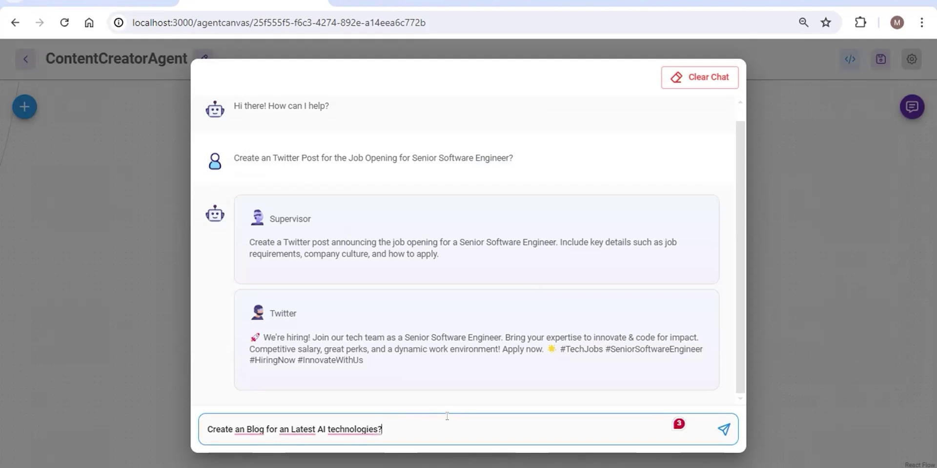
pyautogui.press('Return')
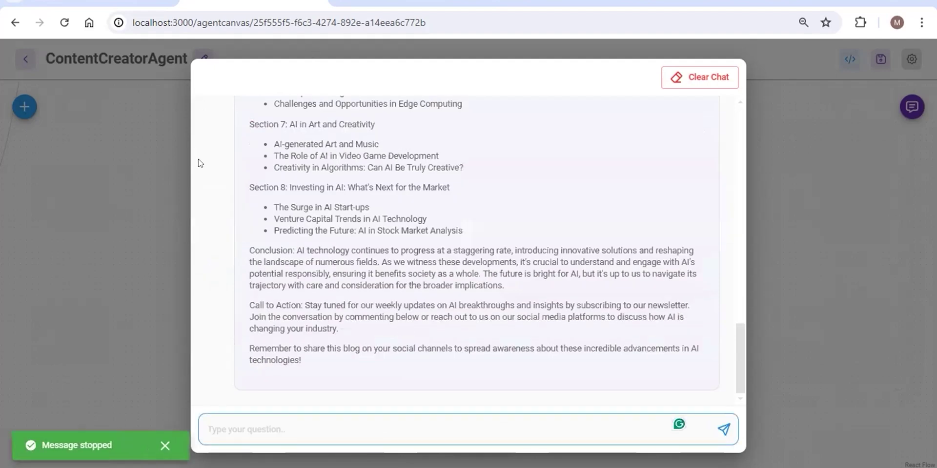
# Read the Blog worker's reply from its title and introduction through the sections to the conclusion, and the Supervisor's instruction above it
pyautogui.scroll(8, 392, 206)
pyautogui.scroll(8, 392, 205)
pyautogui.scroll(-6, 386, 210)
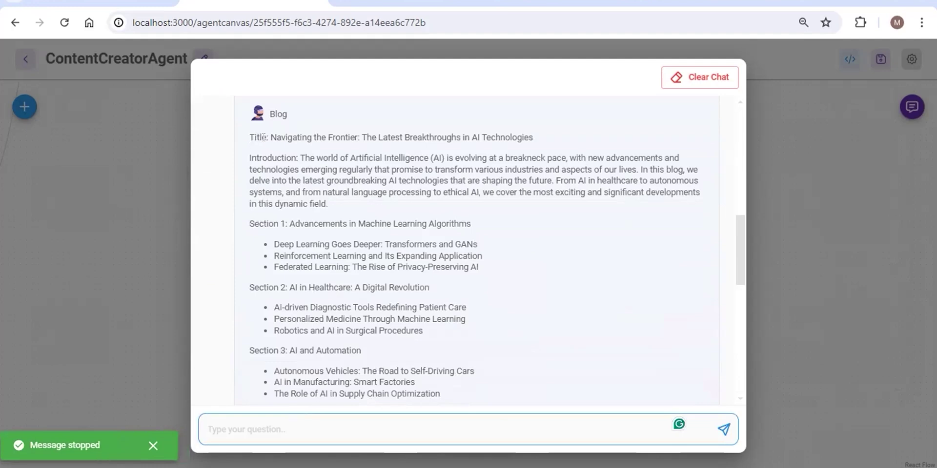
pyautogui.click(269, 138)
pyautogui.moveTo(268, 138); pyautogui.dragTo(531, 137)
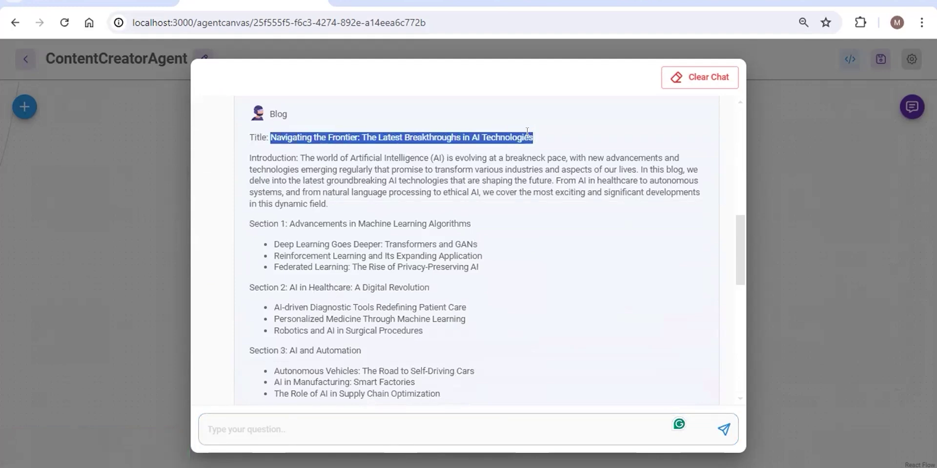
pyautogui.click(283, 165)
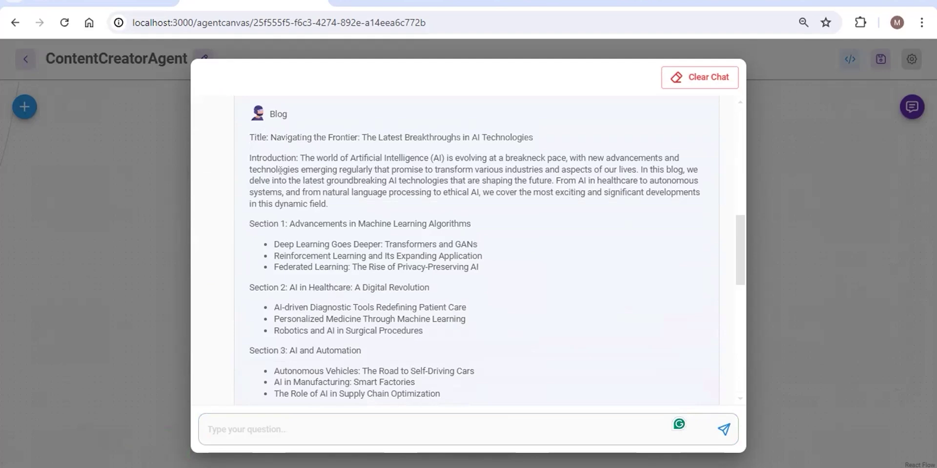
pyautogui.moveTo(250, 159); pyautogui.dragTo(304, 190)
pyautogui.scroll(-2, 312, 188)
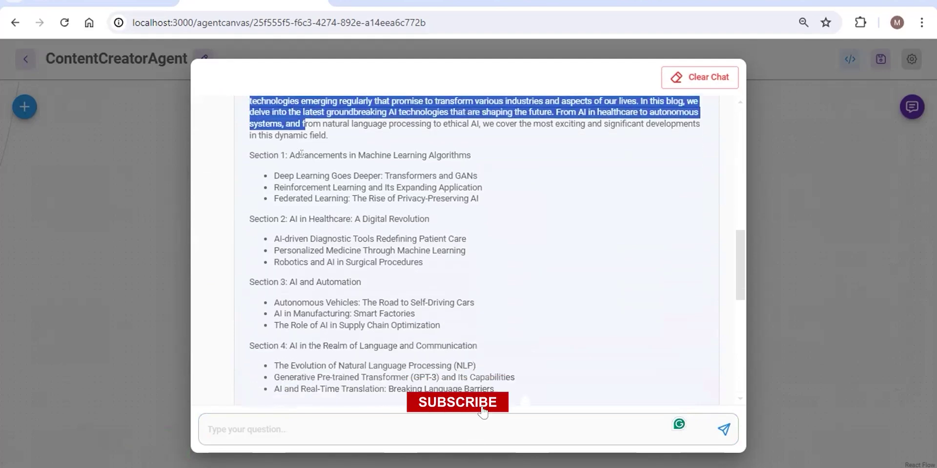
pyautogui.scroll(-4, 311, 192)
pyautogui.scroll(-6, 307, 204)
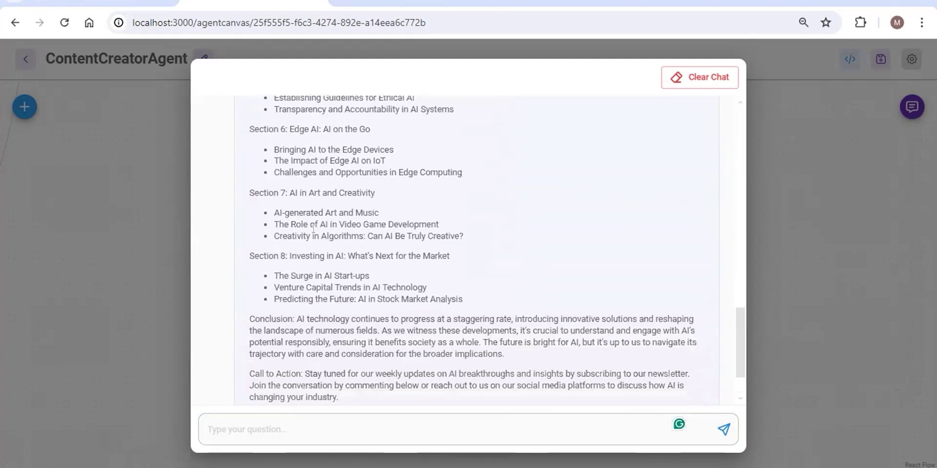
pyautogui.scroll(-2, 313, 227)
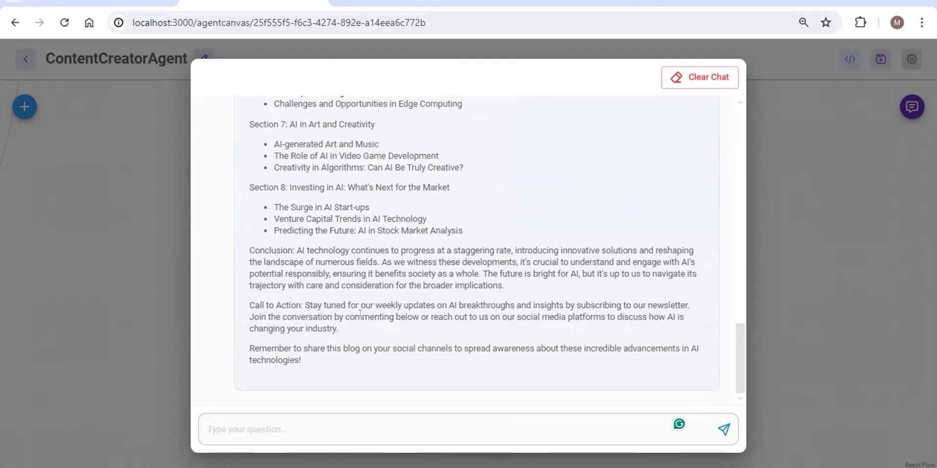
pyautogui.scroll(10, 361, 310)
pyautogui.scroll(8, 370, 308)
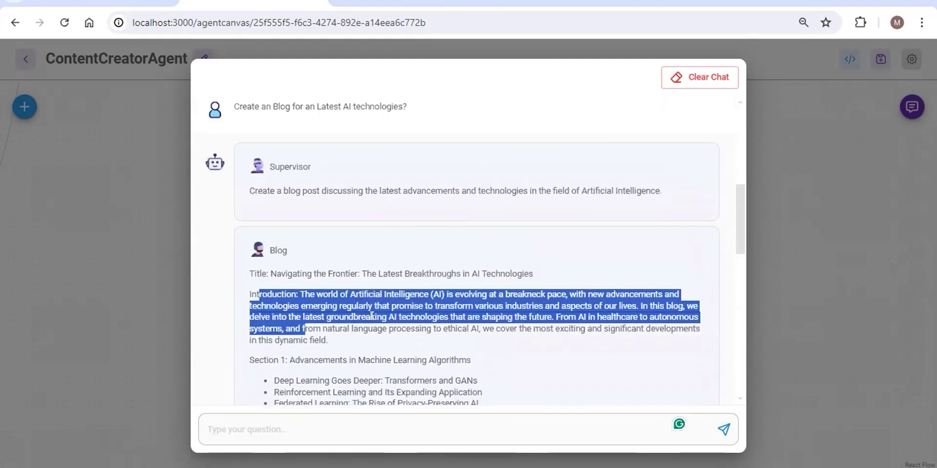
pyautogui.click(325, 246)
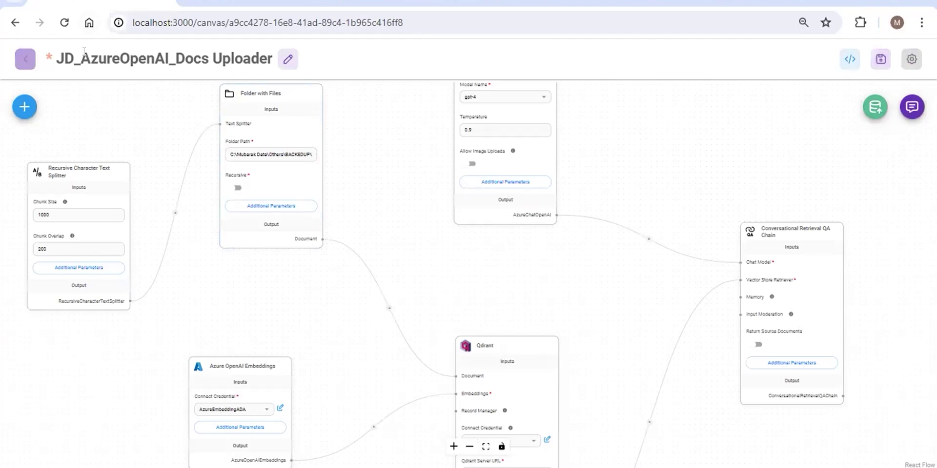
# Open the chat of the JD_AzureOpenAI_Docs Uploader flow in its expanded view
pyautogui.click(911, 107)
pyautogui.scroll(5, 810, 237)
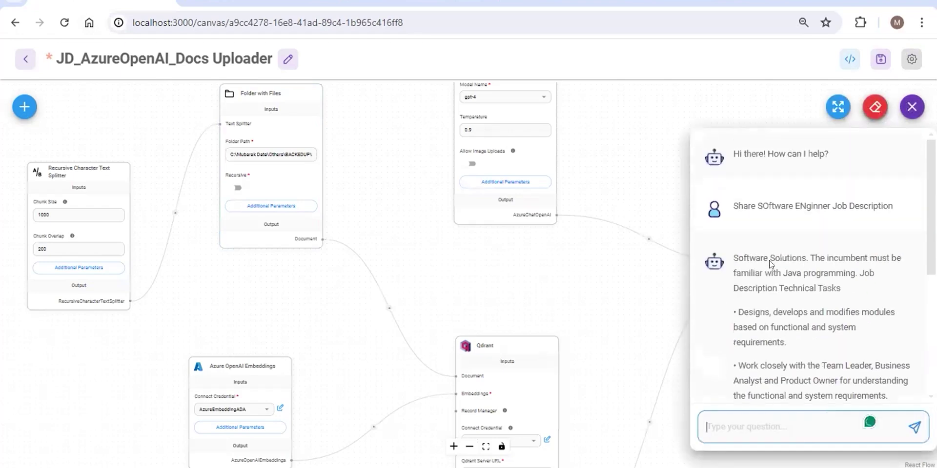
pyautogui.click(848, 108)
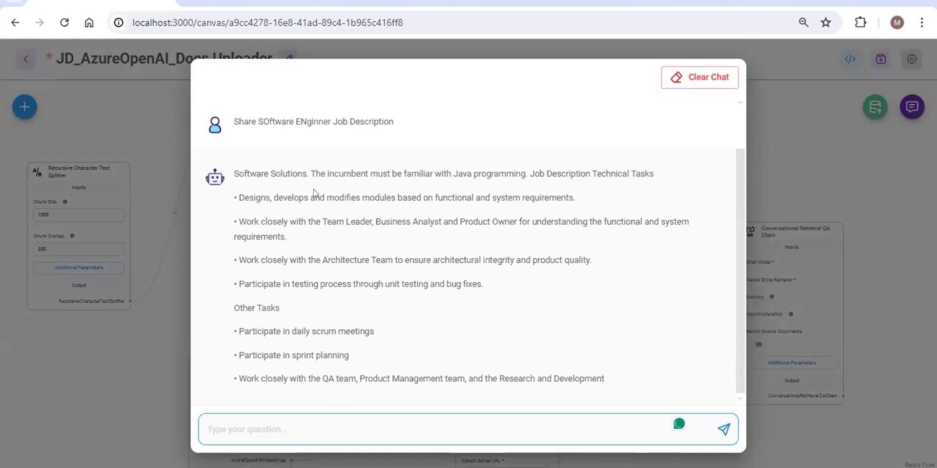
# Read the question "Share SOftware ENginner Job Description" and the job description tasks in the reply
pyautogui.scroll(1, 315, 196)
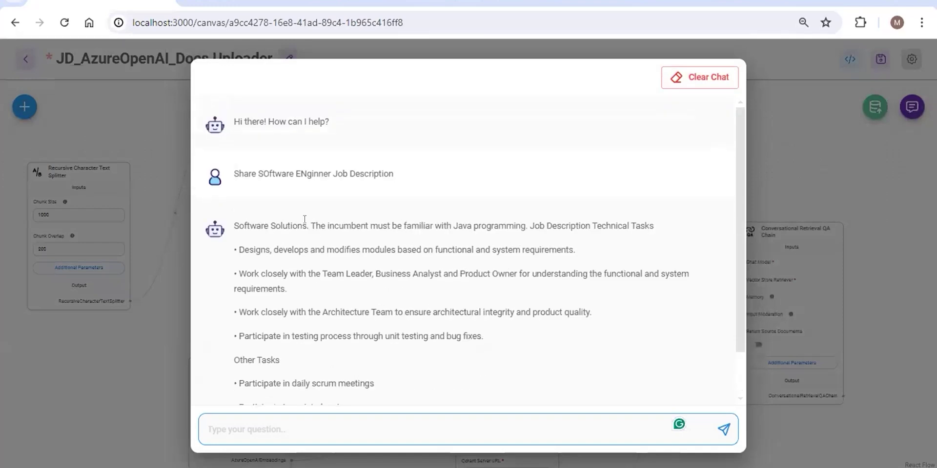
pyautogui.moveTo(267, 172); pyautogui.dragTo(315, 174)
pyautogui.tripleClick(340, 173)
pyautogui.tripleClick(356, 173)
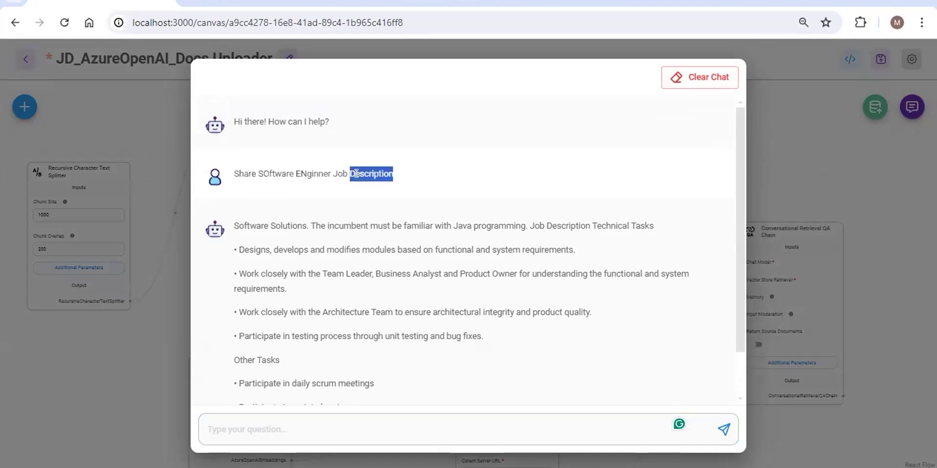
pyautogui.click(357, 174)
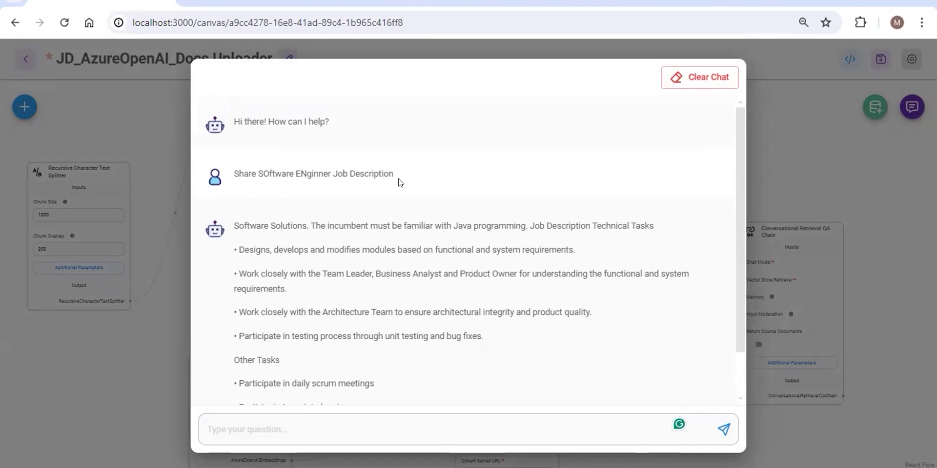
pyautogui.scroll(-1, 390, 208)
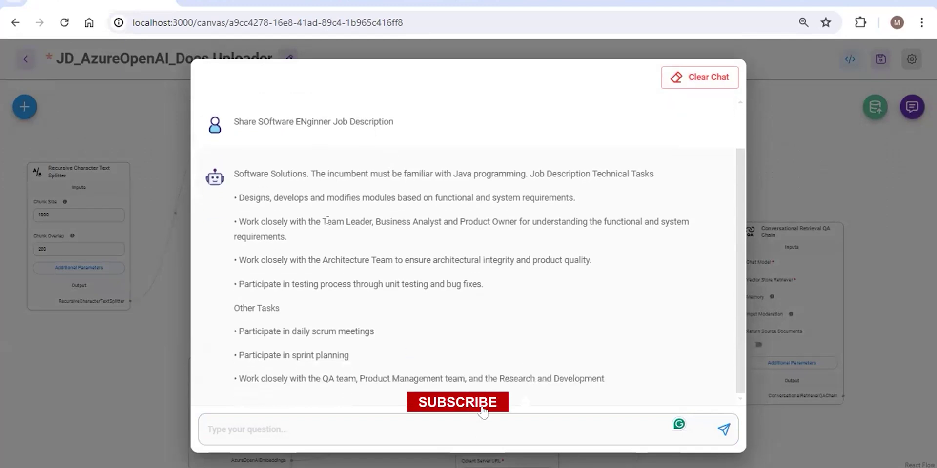
pyautogui.moveTo(263, 121); pyautogui.dragTo(312, 117)
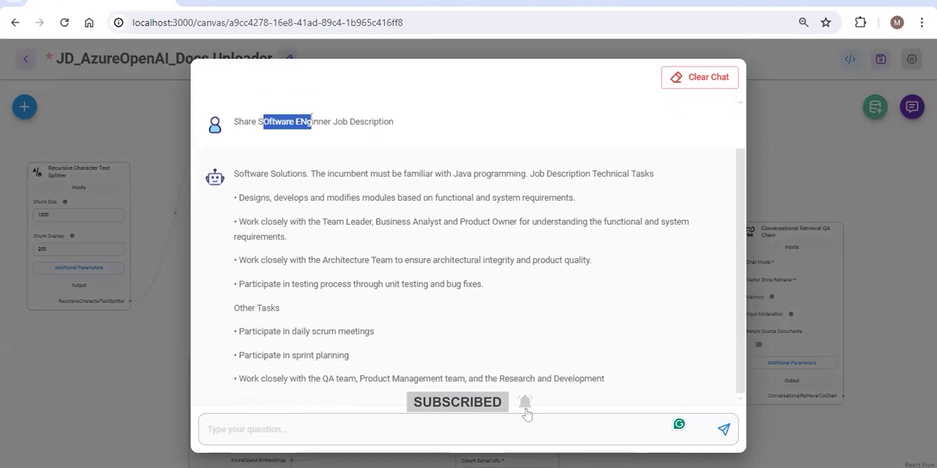
pyautogui.click(249, 275)
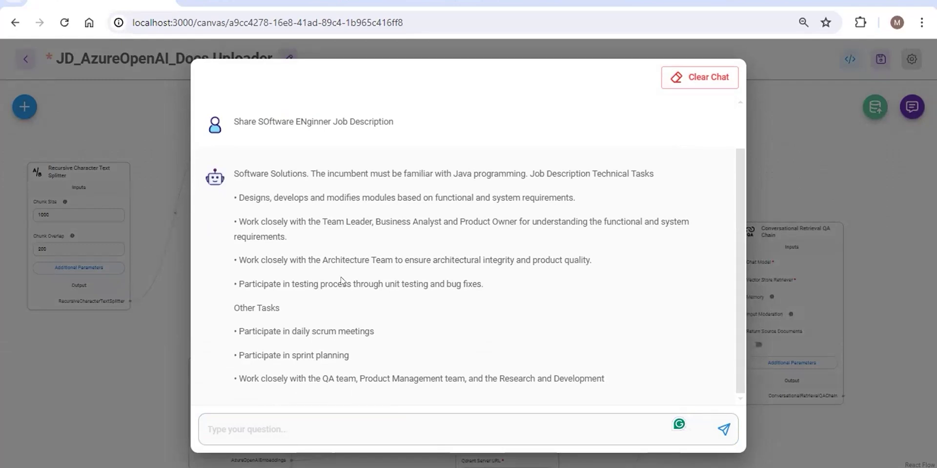
# Switch to the Qdrant dashboard and examine the payload and vector of the first point in the MyVectoreStore collection
pyautogui.hotkey('ctrl', 'Tab')
pyautogui.scroll(-1, 458, 213)
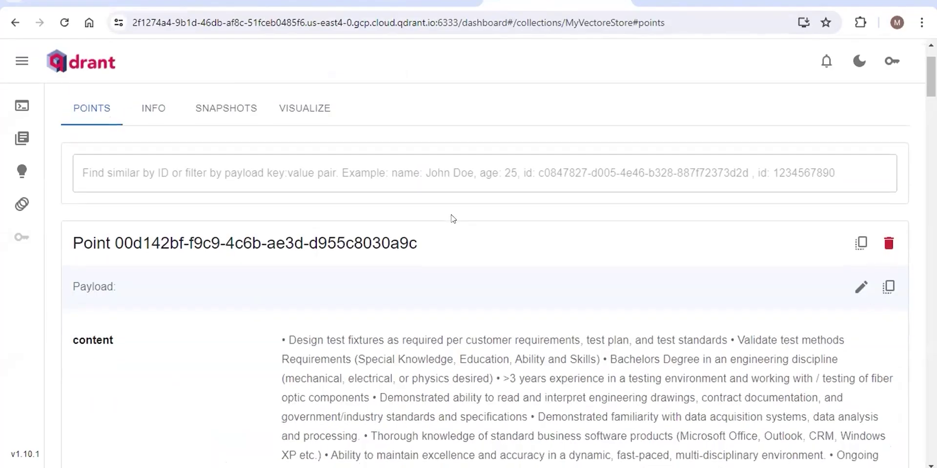
pyautogui.scroll(-2, 432, 237)
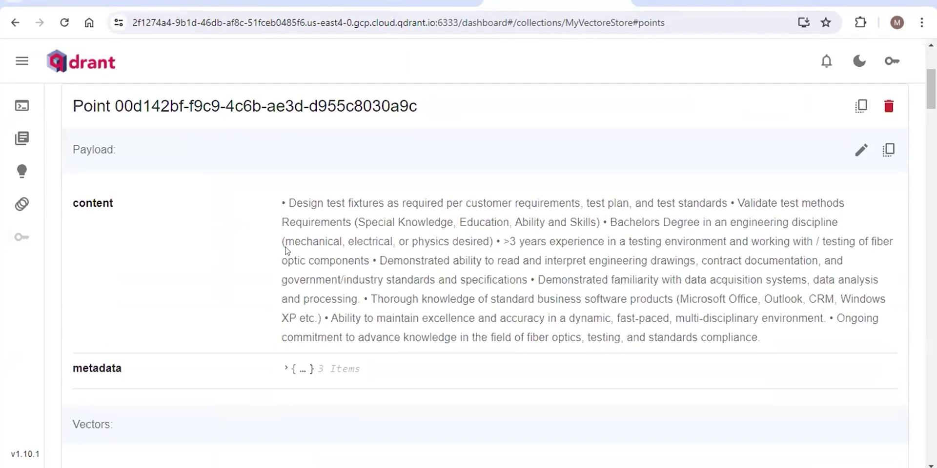
pyautogui.scroll(-5, 452, 244)
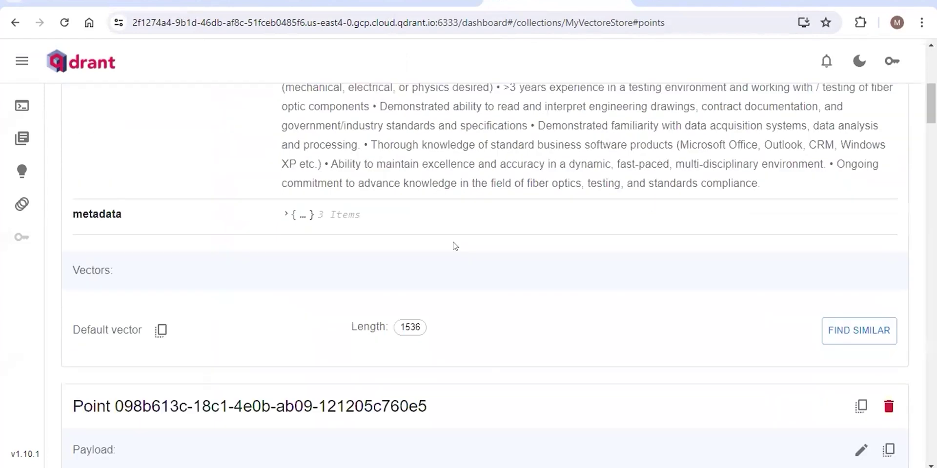
pyautogui.scroll(7, 429, 243)
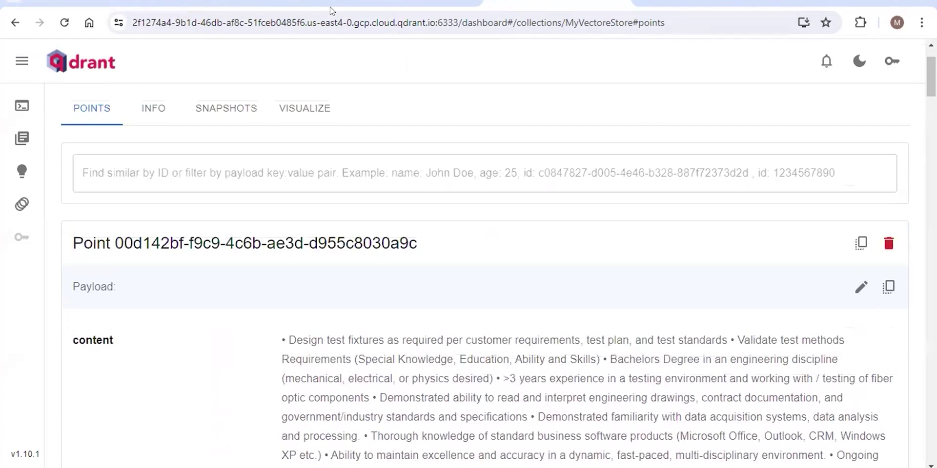
# Copy part of the Team Leader bullet from the flow's chat reply and find the Qdrant point containing the matching job description
pyautogui.click(215, 3)
pyautogui.hotkey('ctrl', 'Tab')
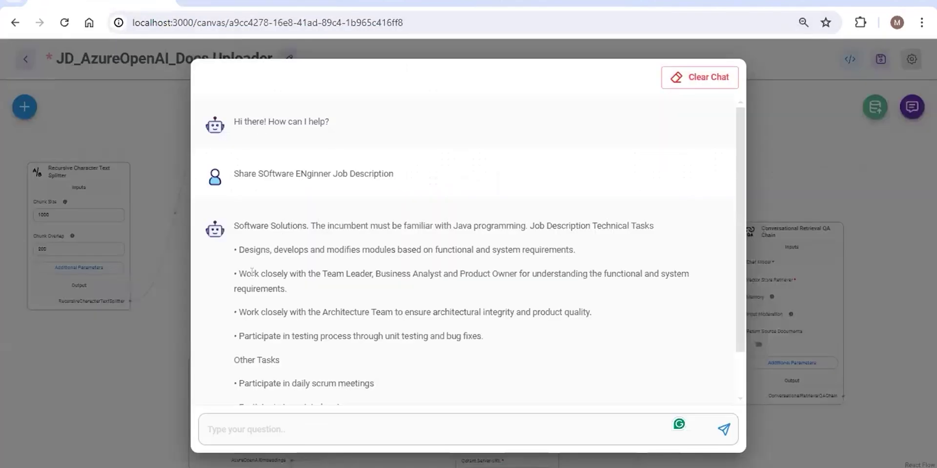
pyautogui.moveTo(267, 274); pyautogui.dragTo(369, 273)
pyautogui.hotkey('ctrl', 'c')
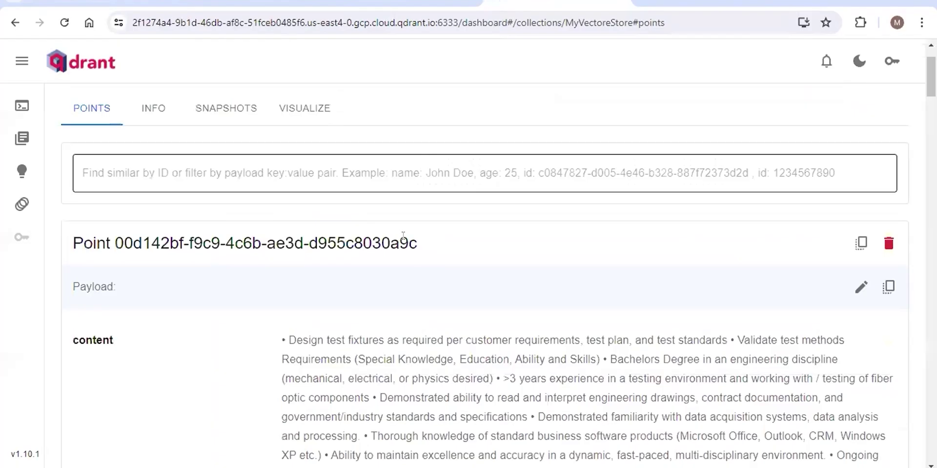
pyautogui.click(511, 5)
pyautogui.hotkey('ctrl', 'f')
pyautogui.hotkey('ctrl', 'v')
pyautogui.press('Escape')
pyautogui.scroll(-20, 488, 307)
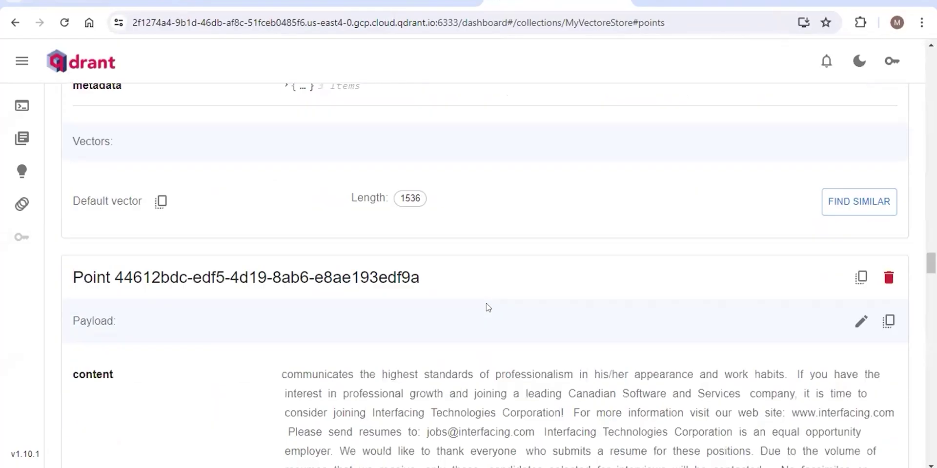
pyautogui.scroll(-6, 488, 307)
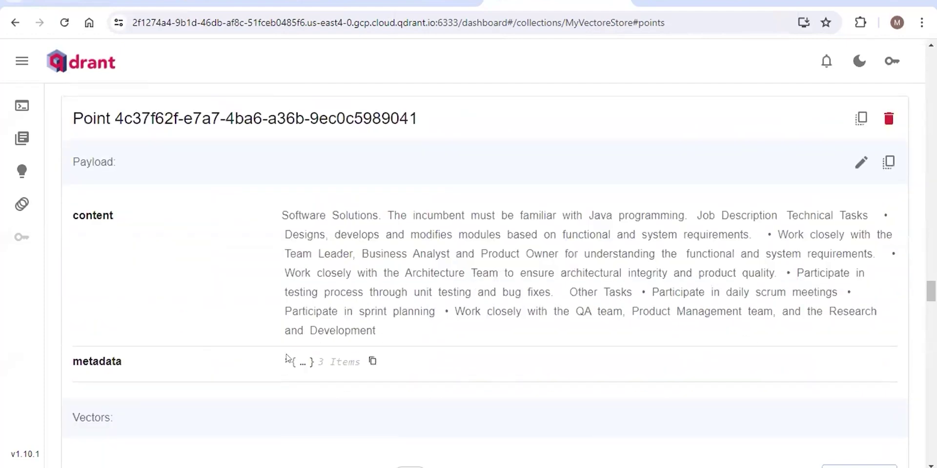
# Expand the matching point's metadata and examine its source, vector length and the payload of the following point
pyautogui.click(285, 360)
pyautogui.scroll(-4, 397, 307)
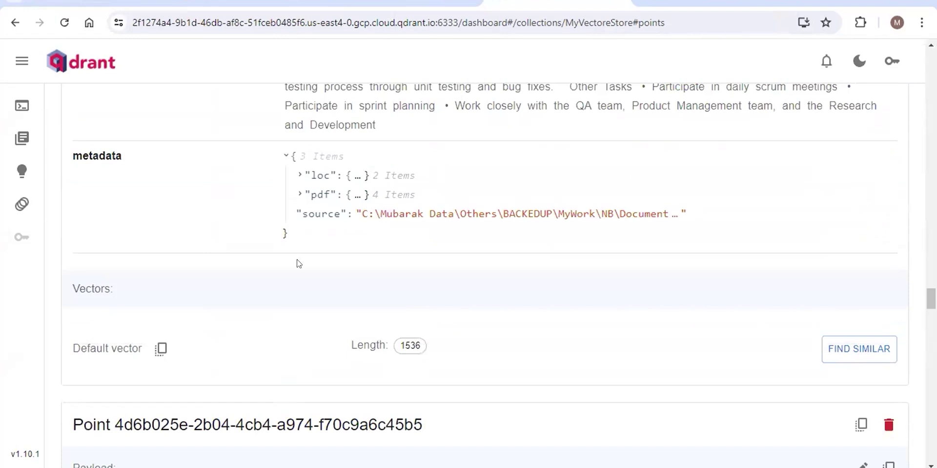
pyautogui.doubleClick(410, 346)
pyautogui.scroll(-1, 531, 322)
pyautogui.scroll(-1, 535, 323)
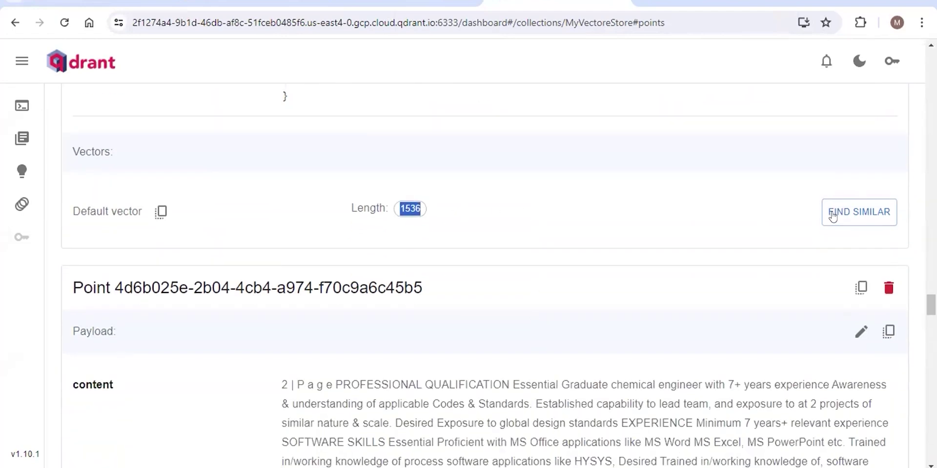
pyautogui.scroll(-4, 623, 273)
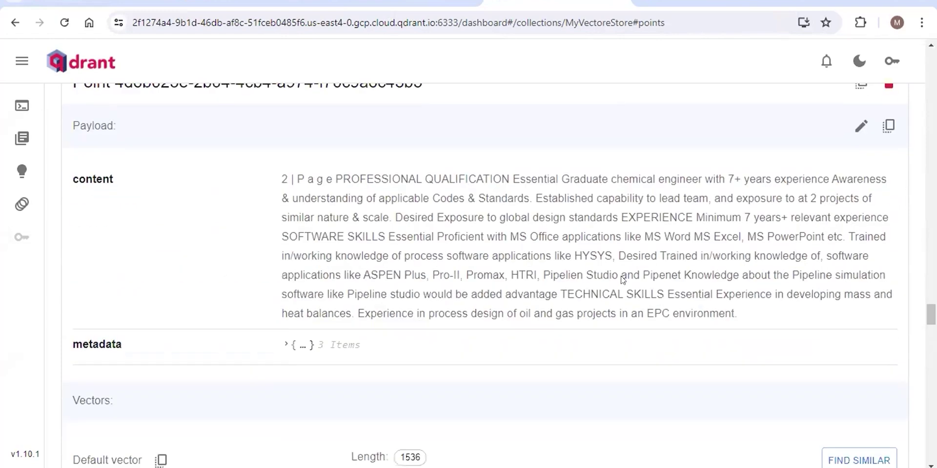
pyautogui.scroll(15, 622, 282)
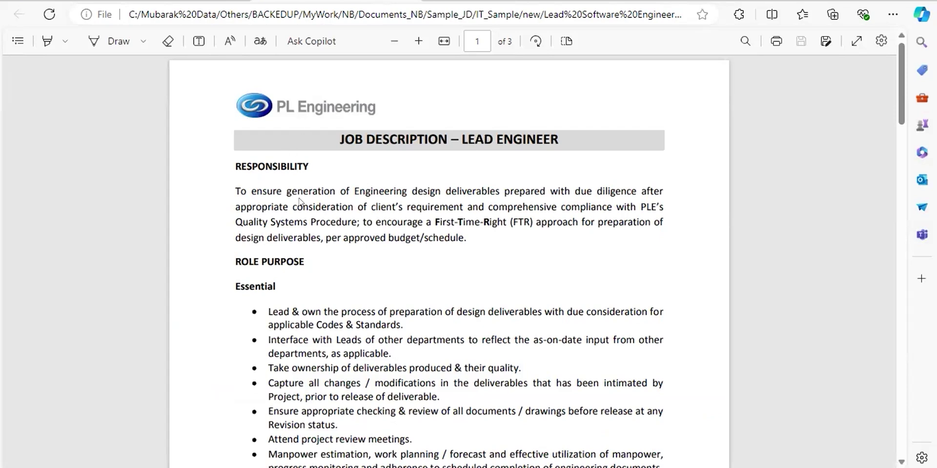
# Read the Lead Software Engineer job description PDF, from the role purpose through the qualification, experience, software and technical skills
pyautogui.scroll(-5, 292, 205)
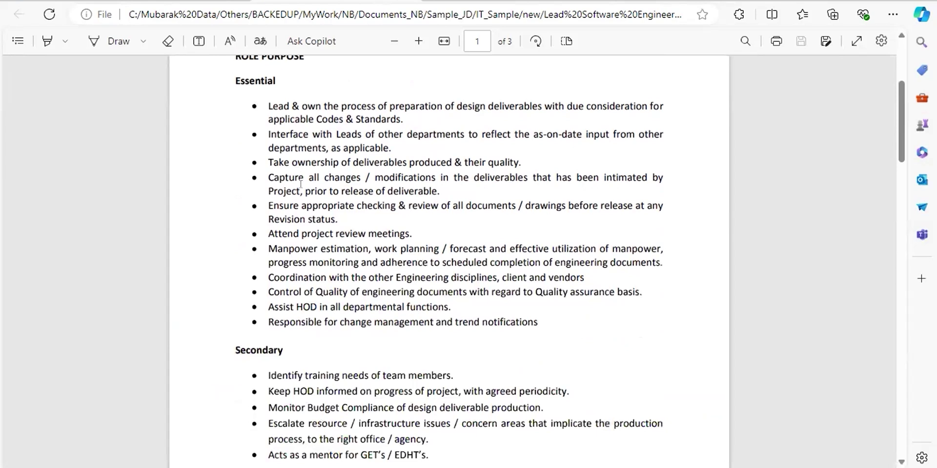
pyautogui.scroll(-9, 293, 195)
pyautogui.scroll(-3, 269, 269)
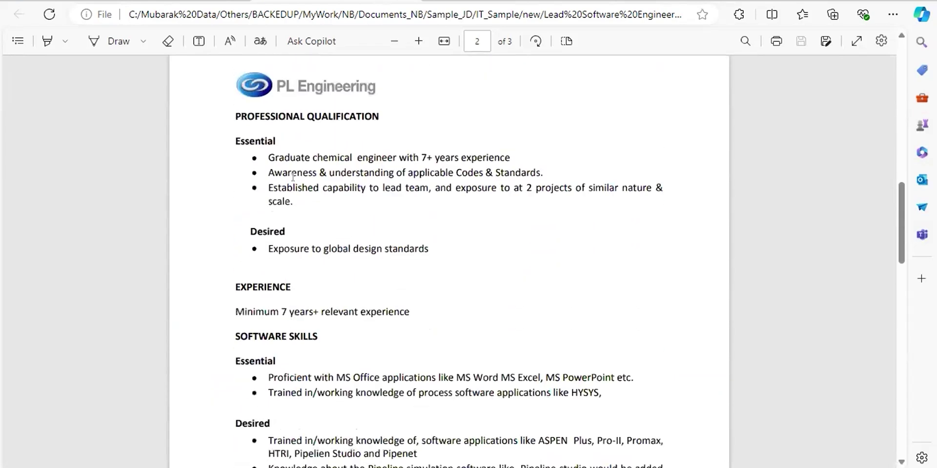
pyautogui.scroll(-2, 348, 143)
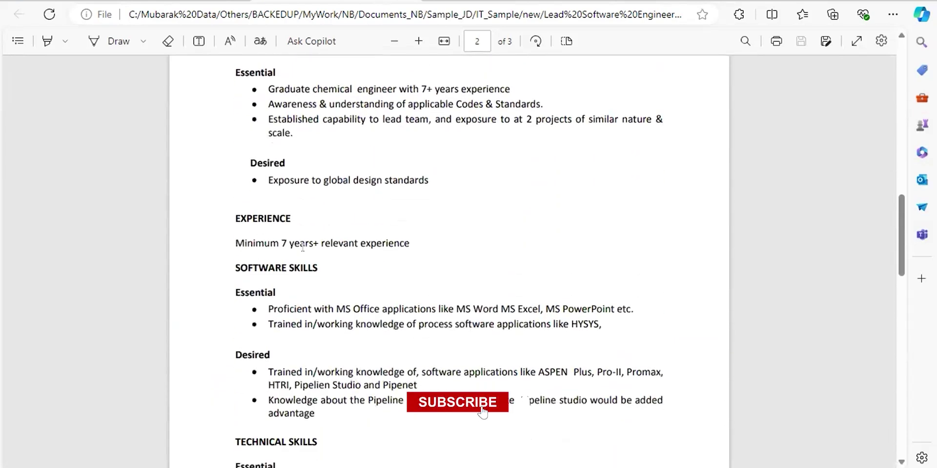
pyautogui.scroll(-2, 284, 254)
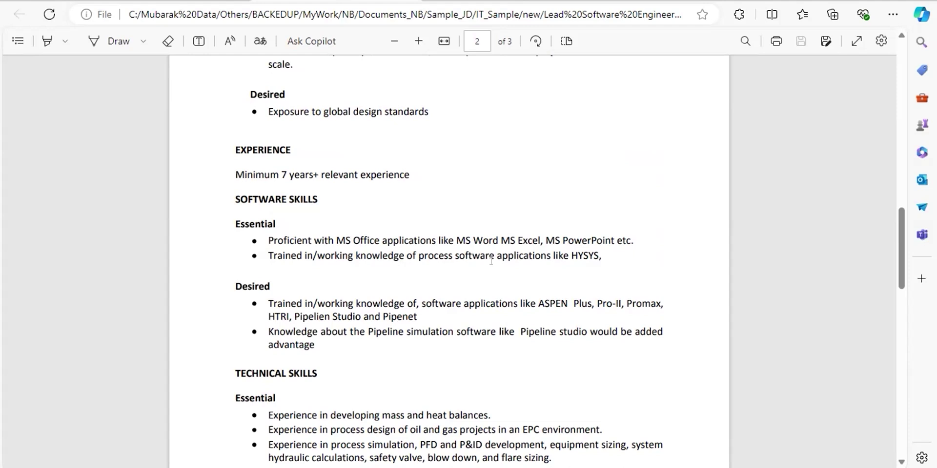
pyautogui.scroll(-15, 491, 264)
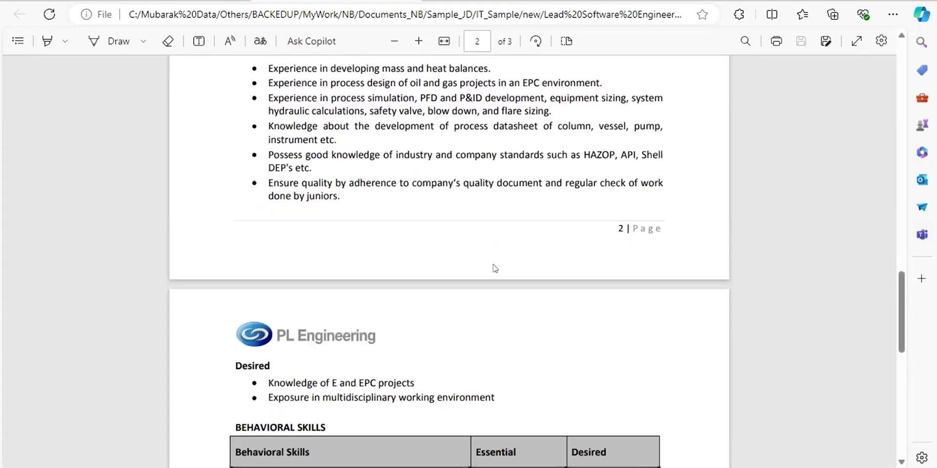
pyautogui.scroll(20, 484, 273)
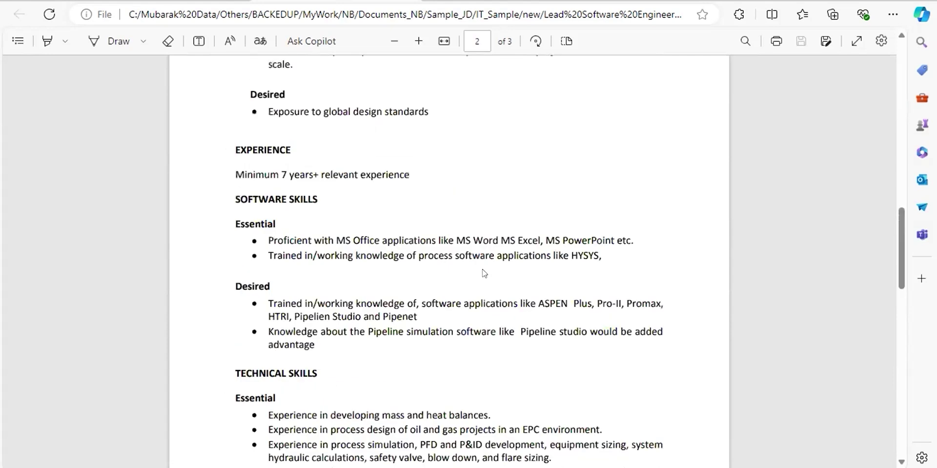